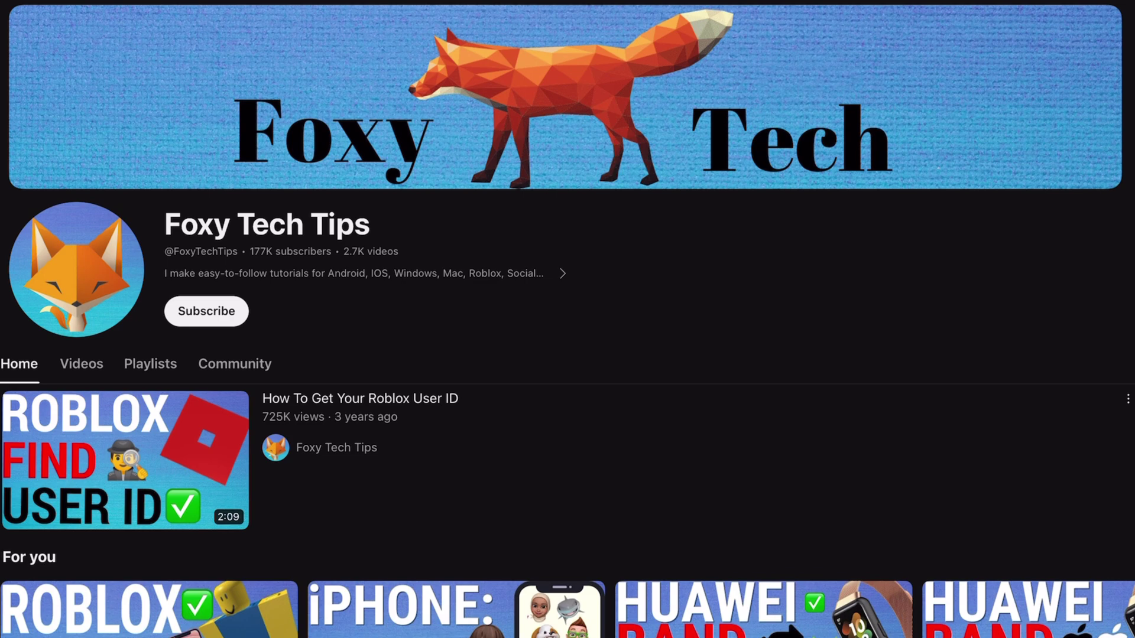
- Browse the home screen and launch Shortcuts, showing Open App, Open App 1 and Open App 2
scroll(567, 319, "down", 10)
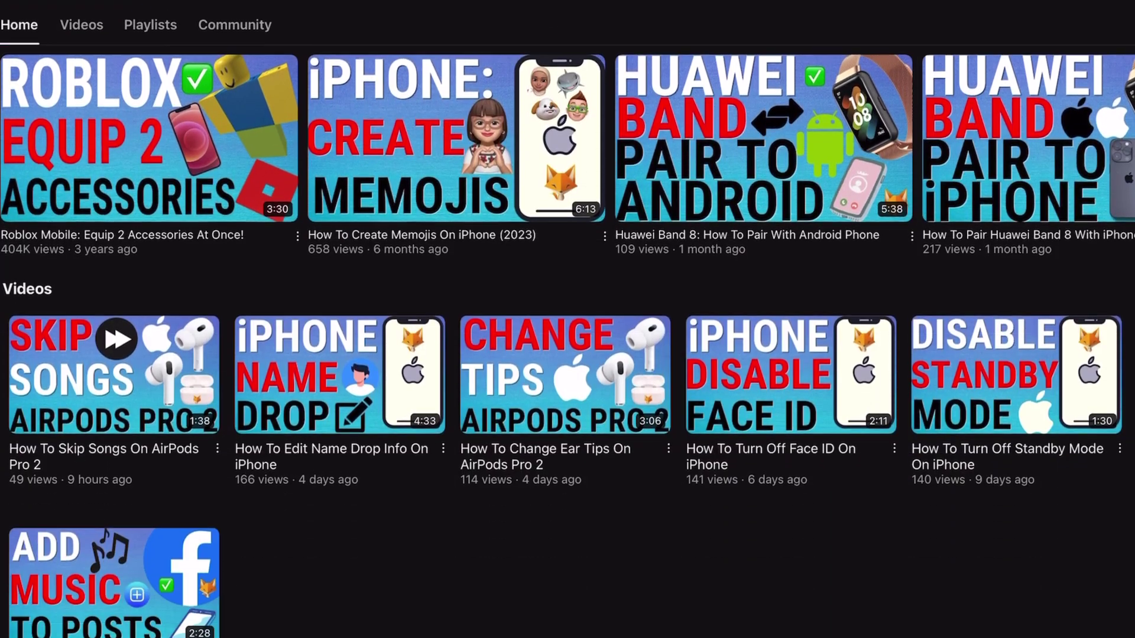
scroll(568, 337, "down", 2)
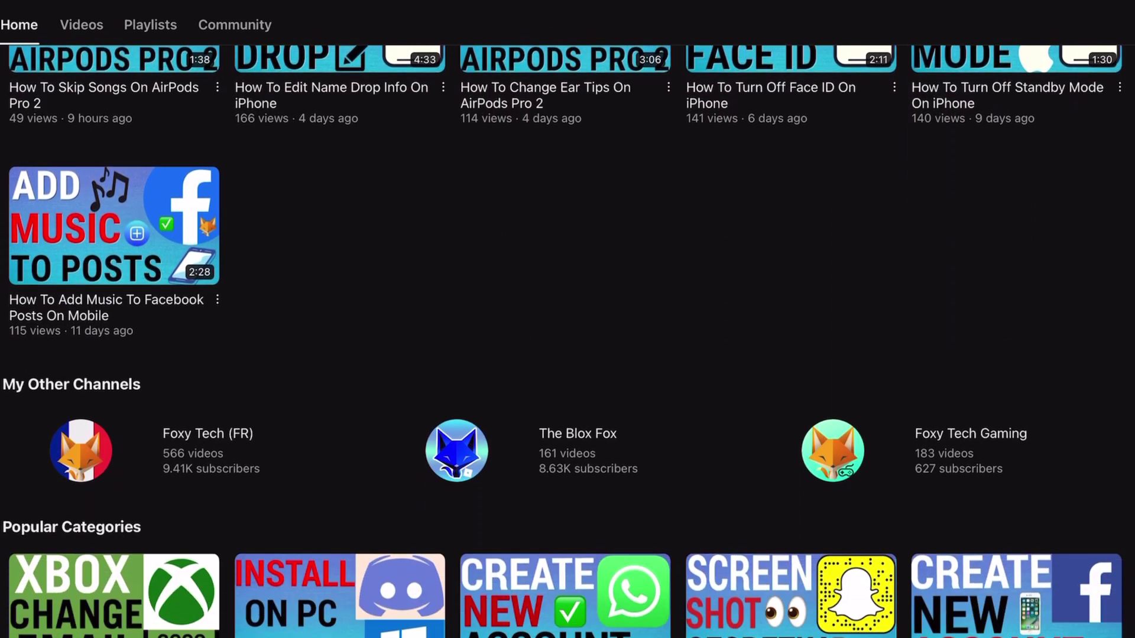
scroll(567, 337, "down", 5)
scroll(567, 337, "down", 1)
scroll(568, 337, "down", 4)
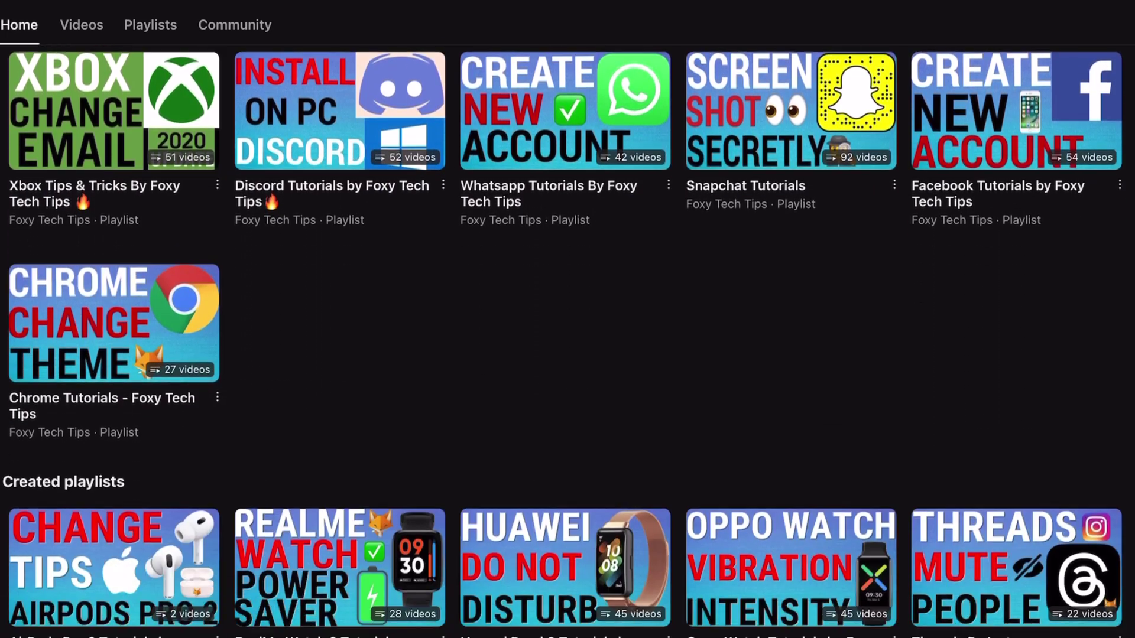
scroll(567, 337, "down", 3)
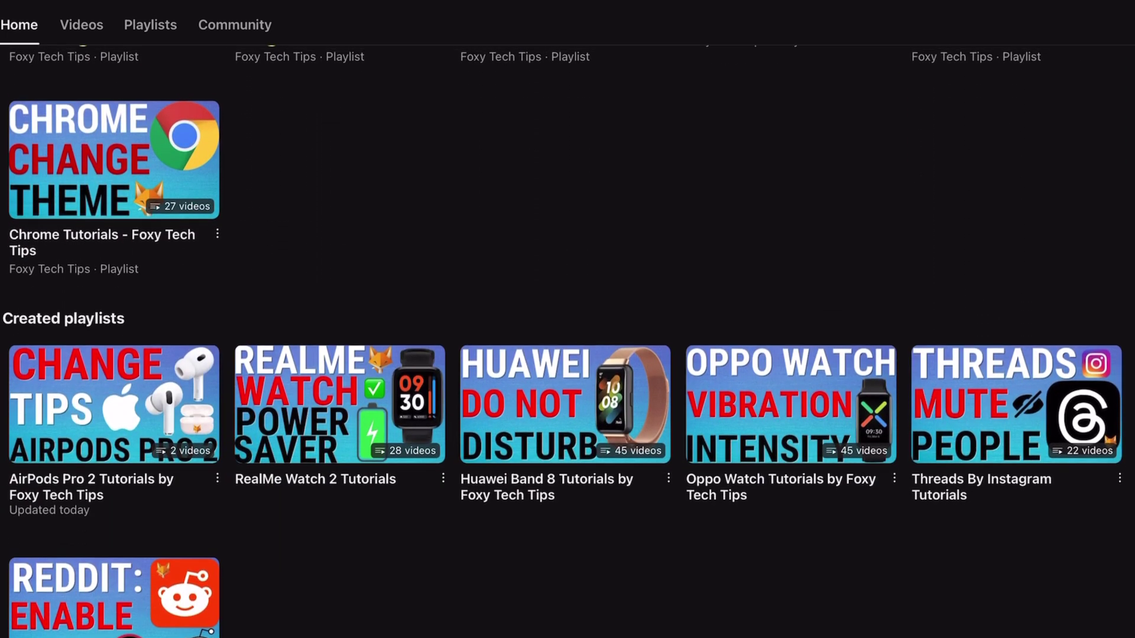
scroll(567, 337, "up", 5)
scroll(568, 337, "up", 6)
scroll(567, 337, "up", 2)
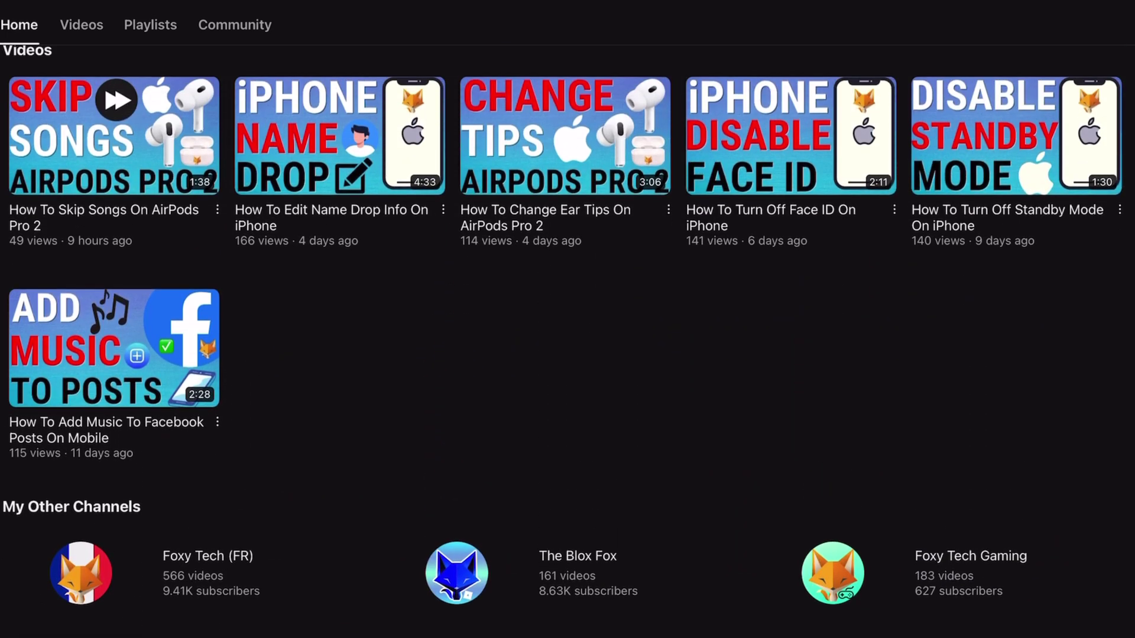
scroll(567, 337, "up", 3)
scroll(567, 337, "up", 5)
scroll(568, 337, "up", 2)
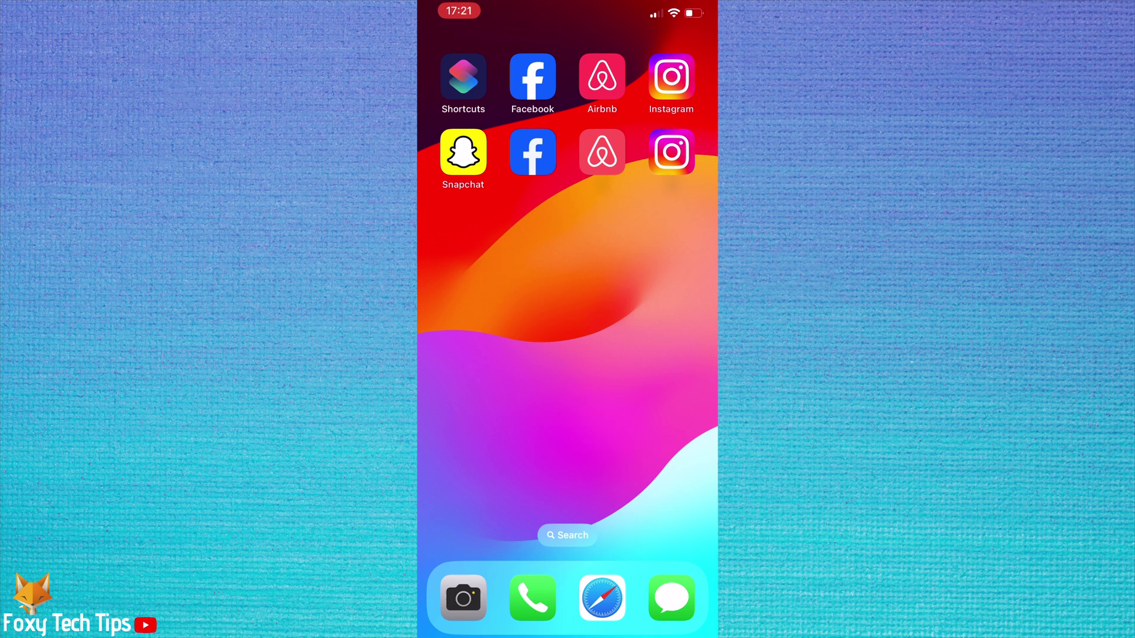
left_click(463, 77)
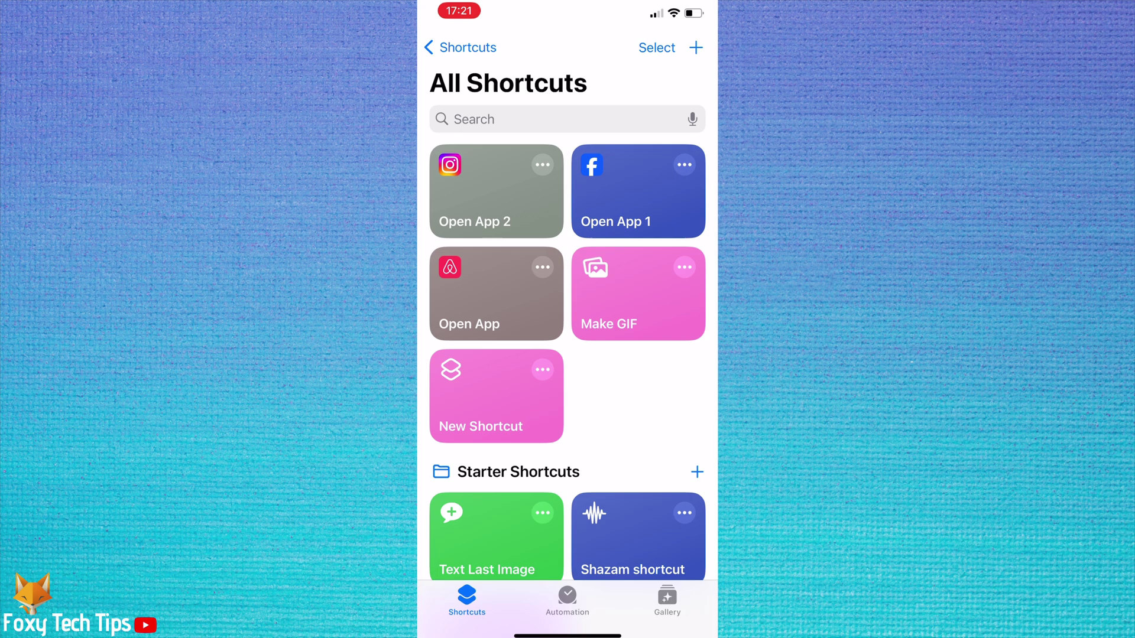
- Start a new empty shortcut and add the 'Open App' action to it
left_click(696, 47)
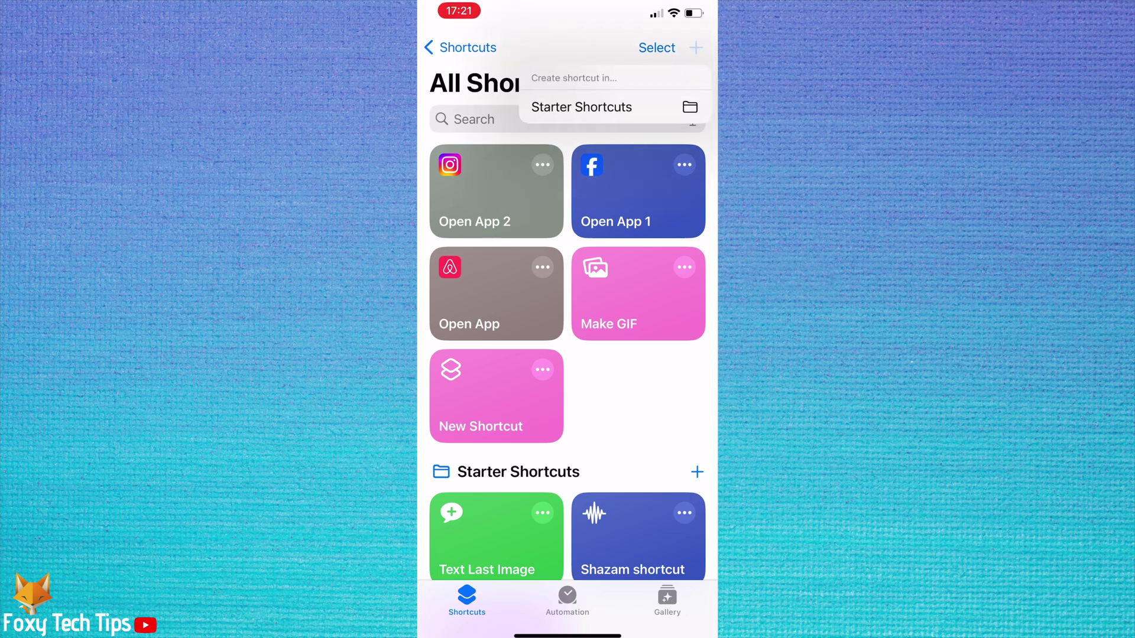
left_click(581, 107)
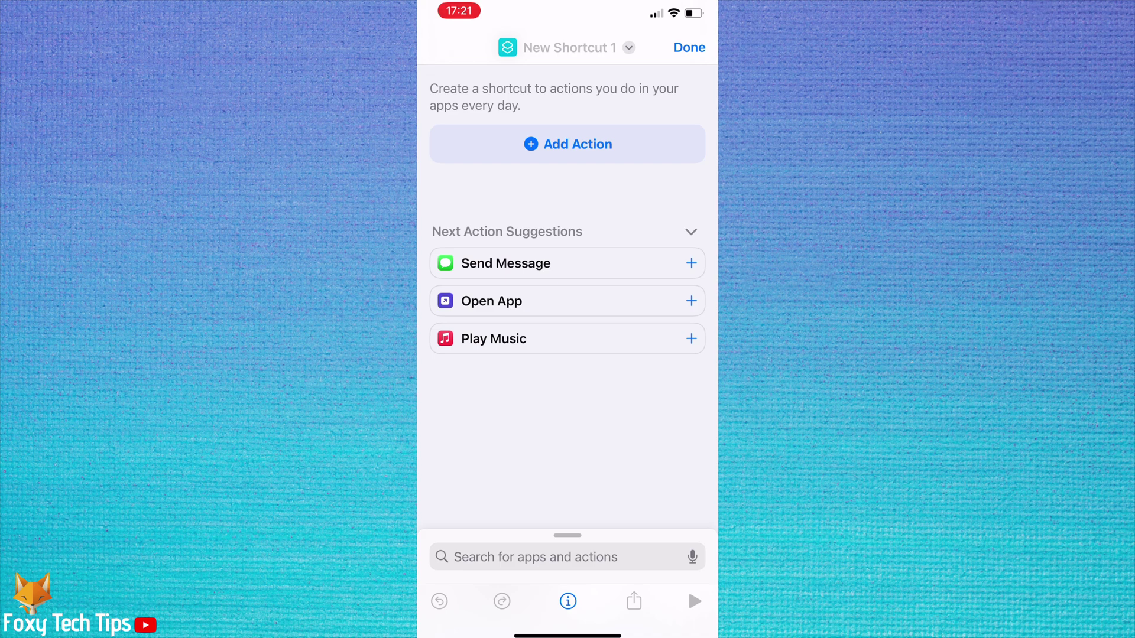
left_click_drag(568, 534, 567, 40)
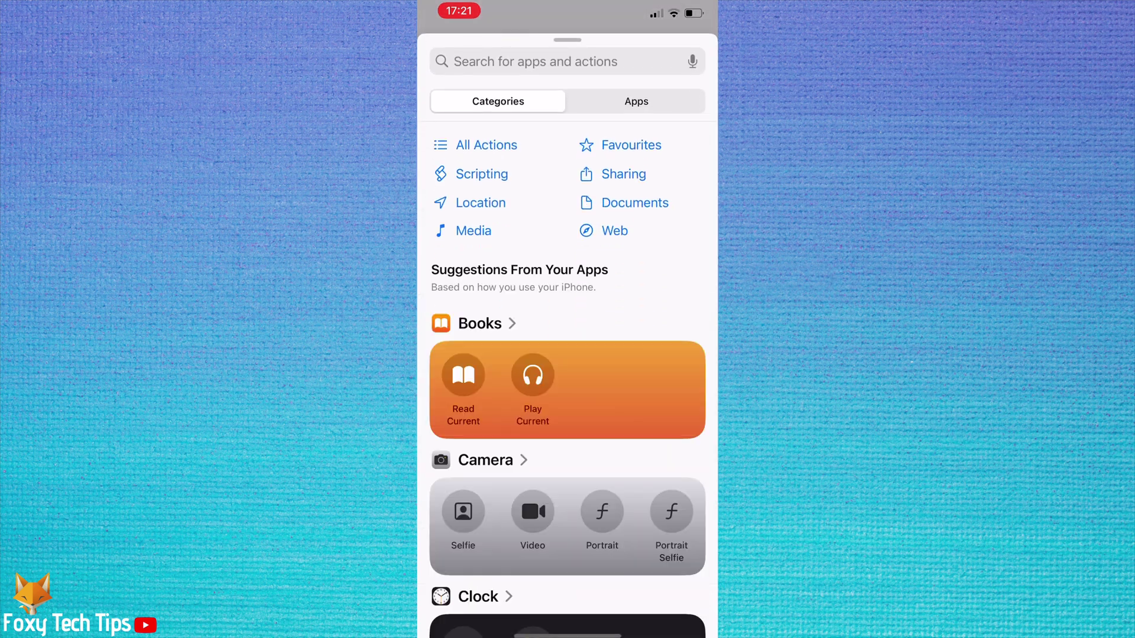
left_click(535, 62)
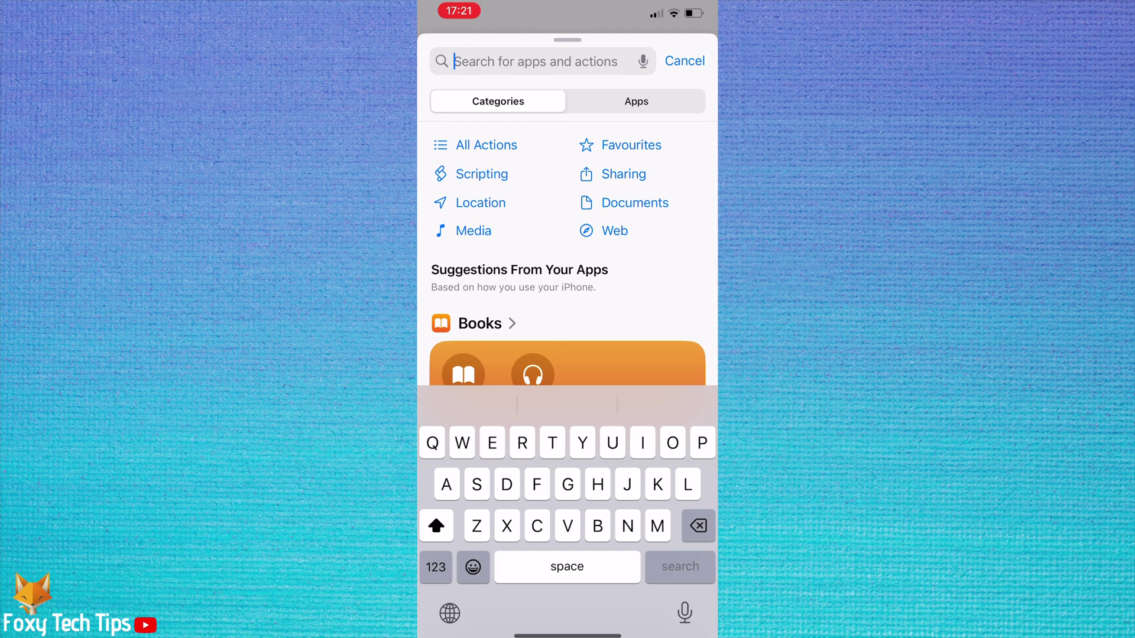
type("Open app")
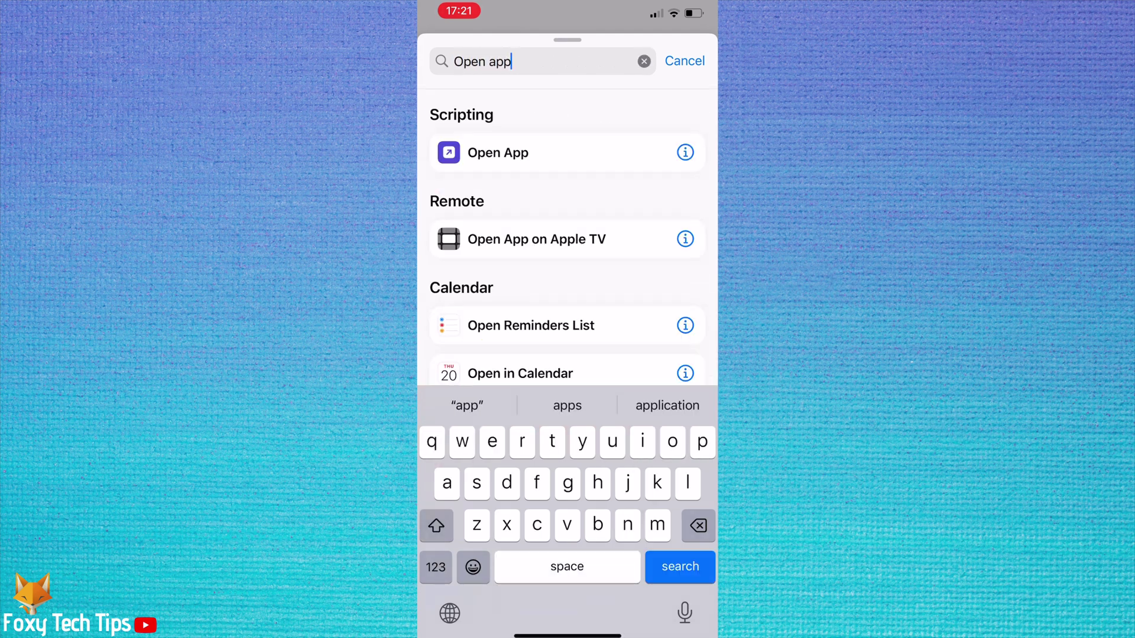
left_click(497, 152)
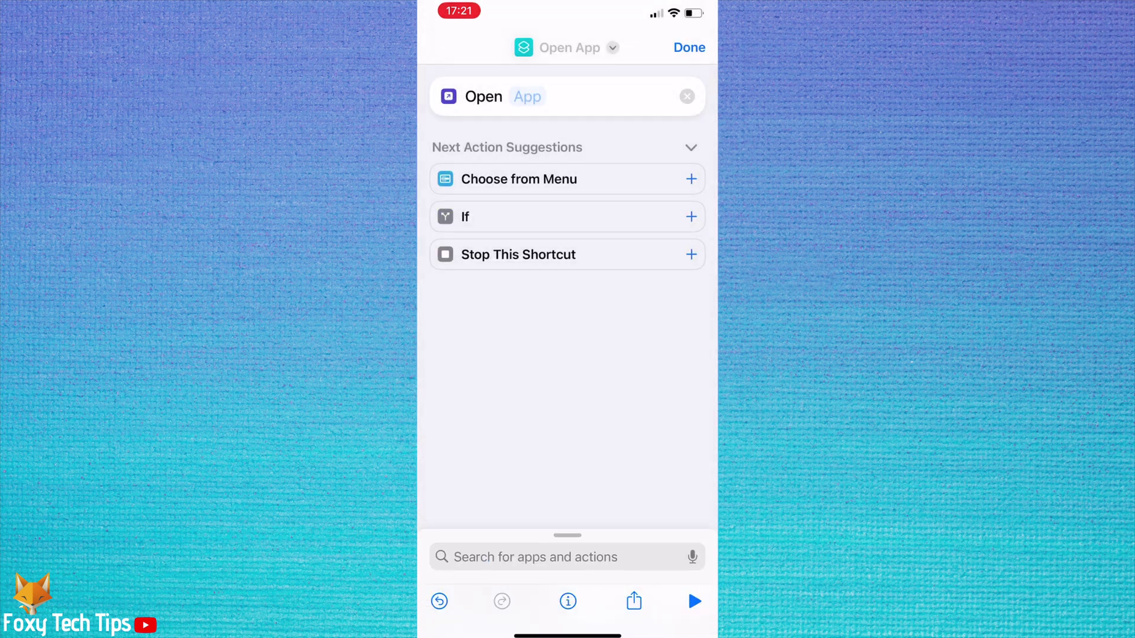
- Set the Open App action's app to Snapchat
left_click(528, 96)
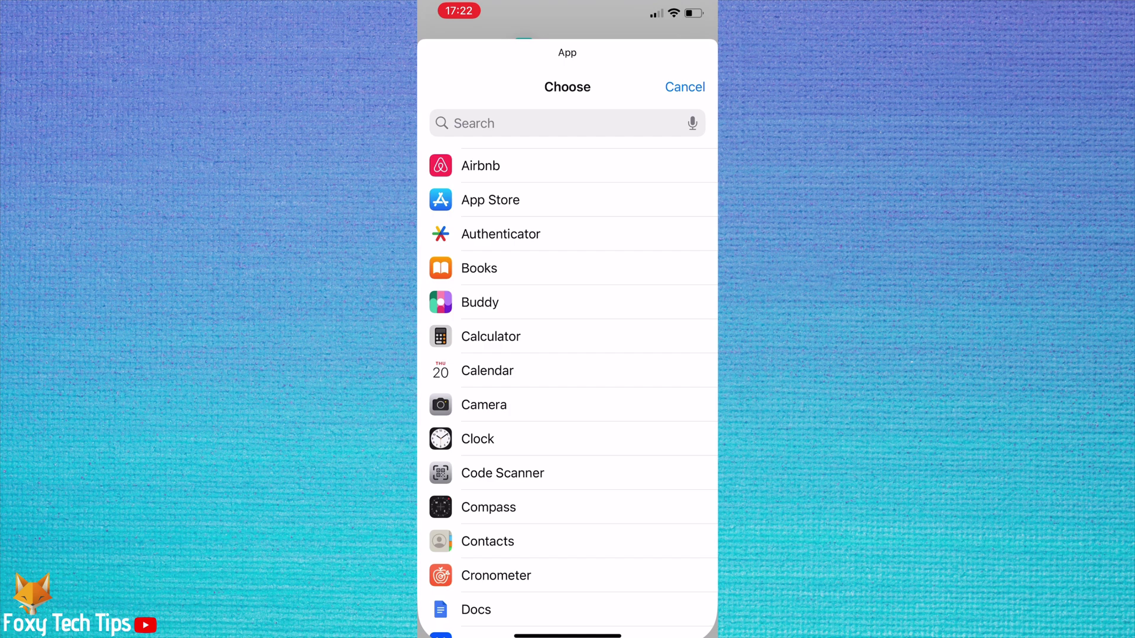
left_click(472, 122)
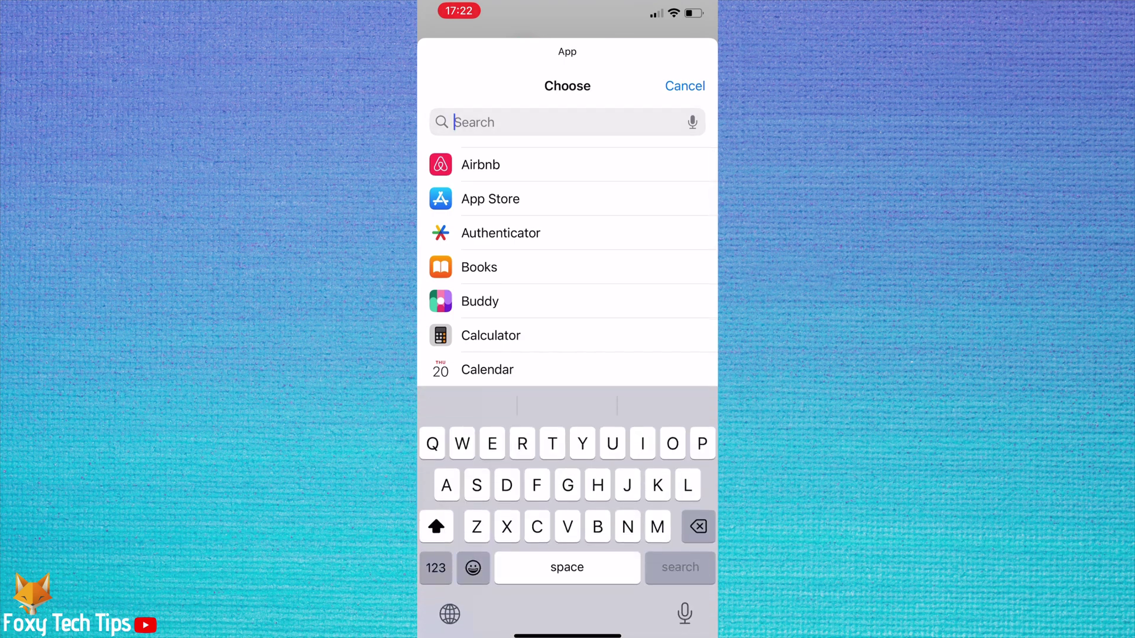
type("Sna")
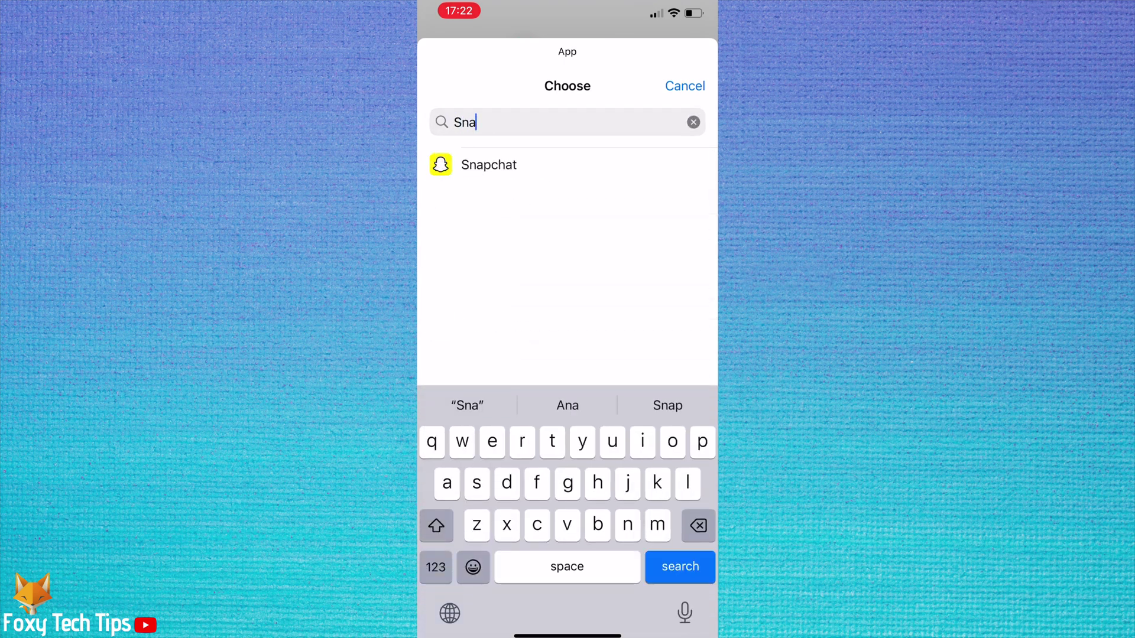
left_click(488, 165)
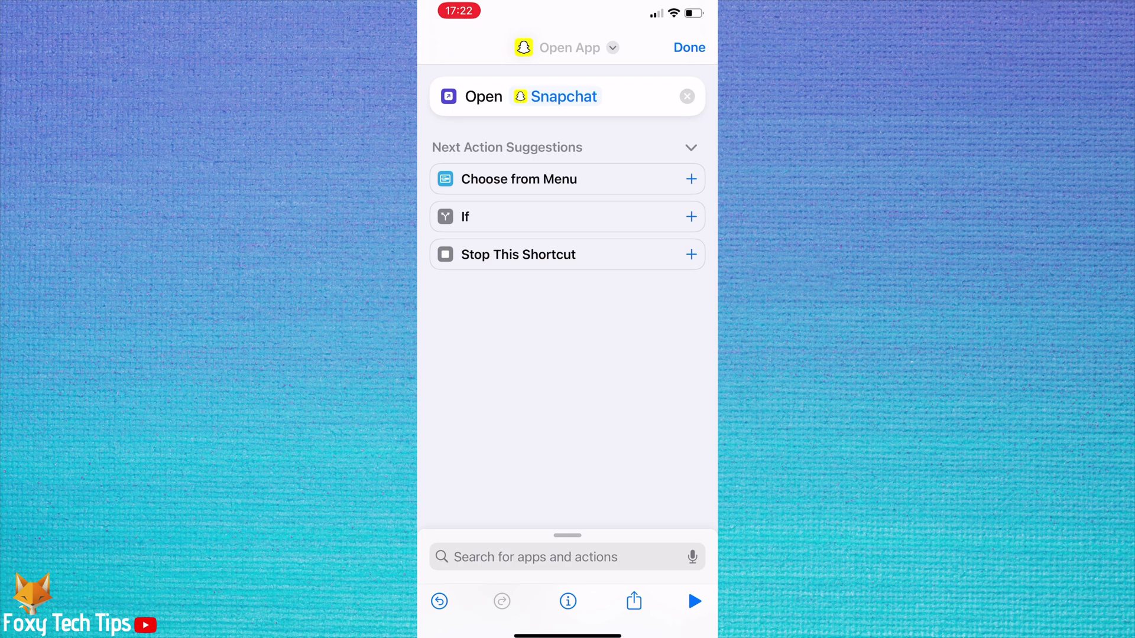
- Set up the shortcut for the home screen, erasing its 'New Shortcut 1' name and choosing a photo icon
left_click(568, 48)
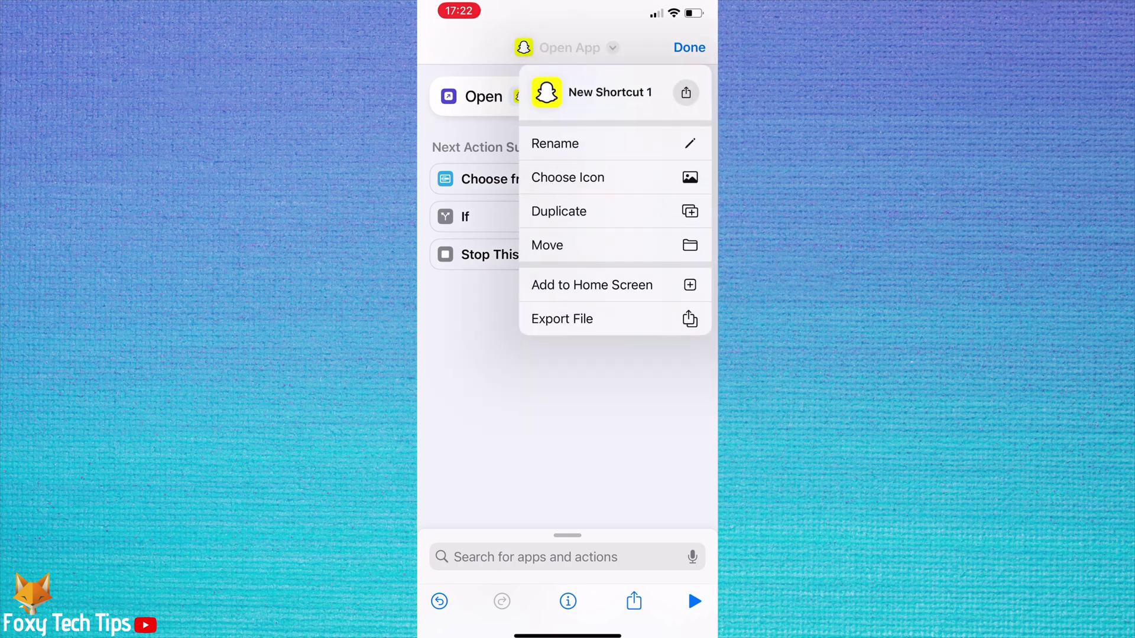
left_click(591, 285)
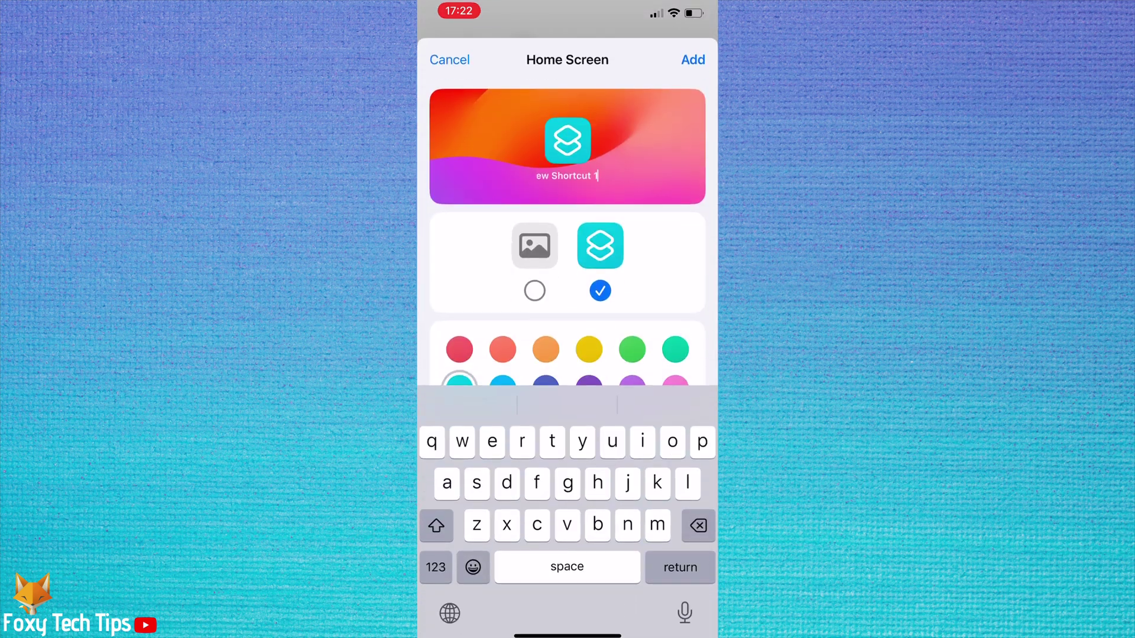
key("BackSpace")
key("BackSpace")
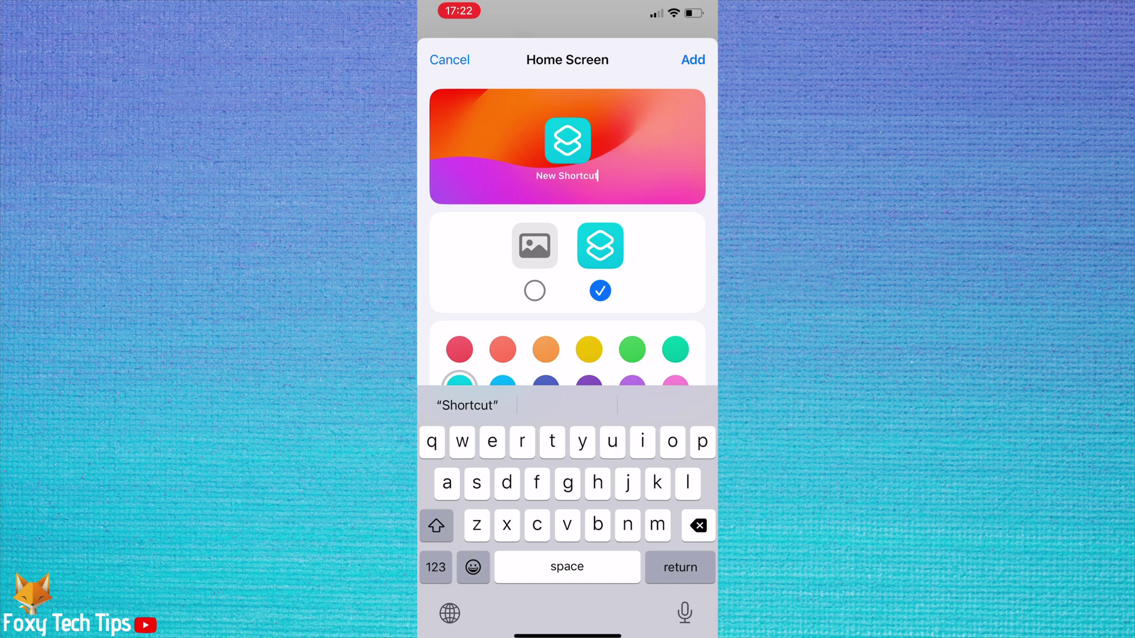
key("BackSpace")
key("BackSpace")
key("BackSpace")
key("BackSpace")
key("BackSpace")
key("BackSpace")
key("BackSpace")
key("BackSpace")
key("BackSpace")
key("BackSpace")
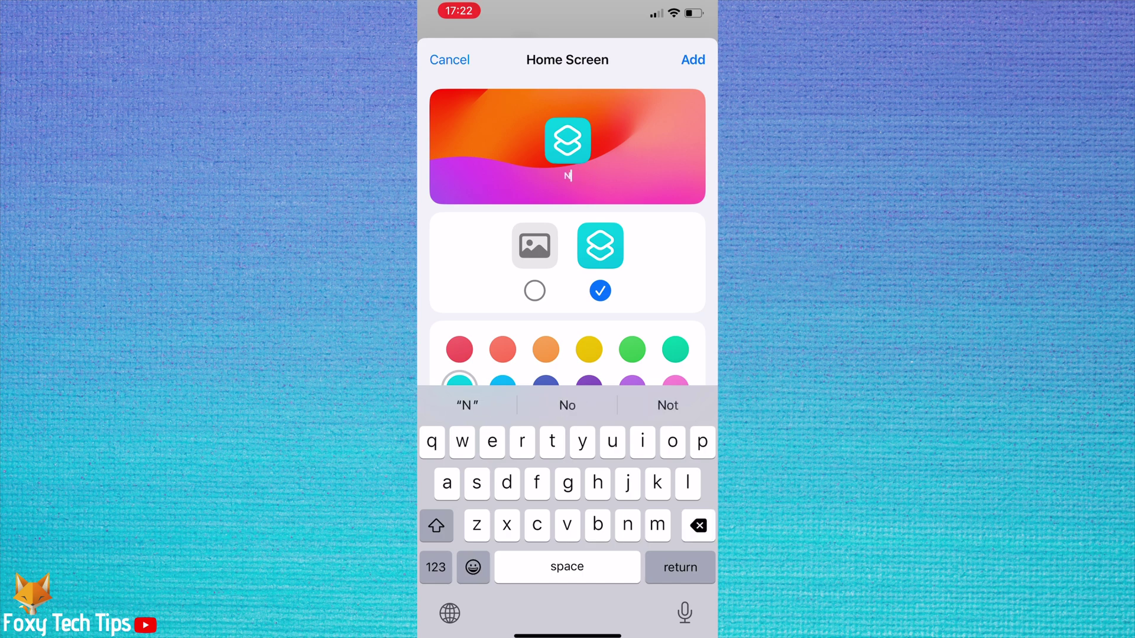
key("BackSpace")
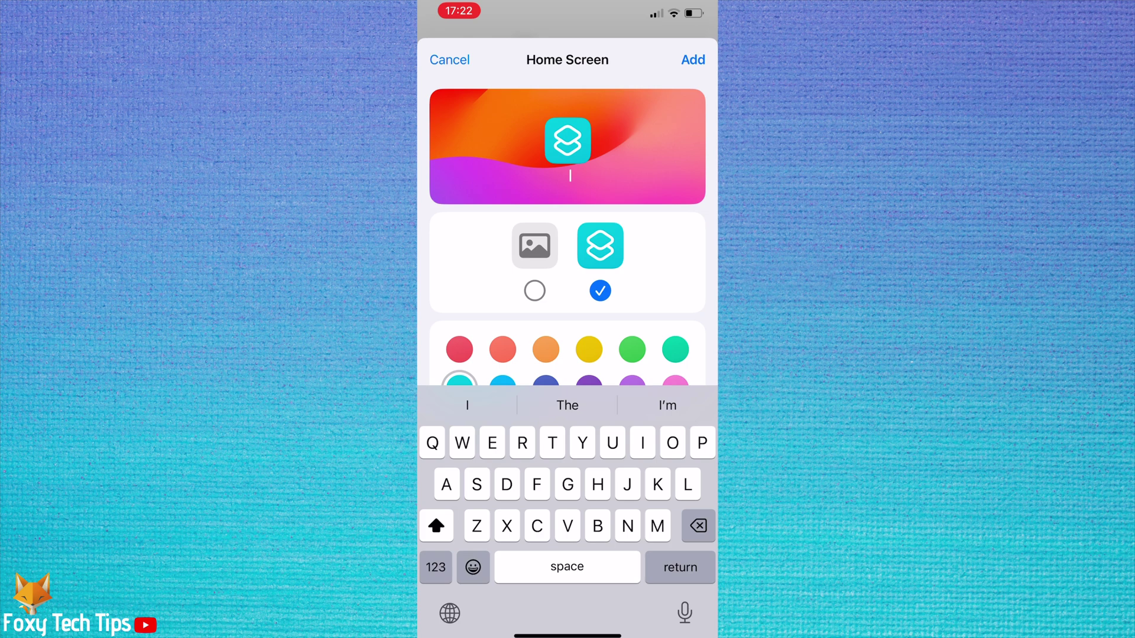
left_click(534, 290)
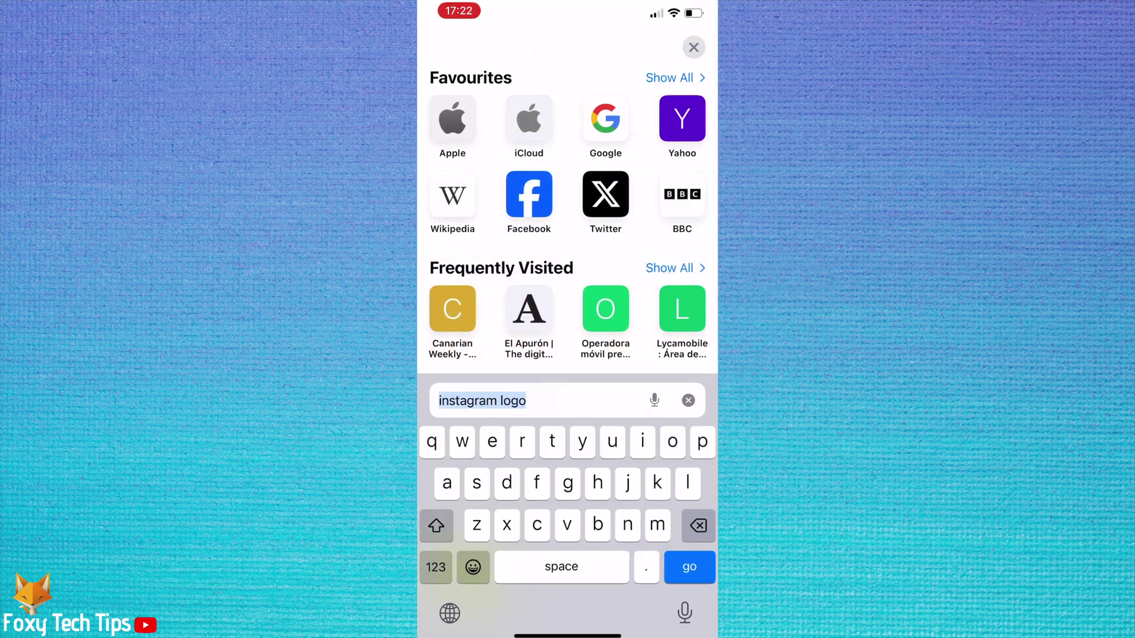
- Search Safari images for 'snapchat logo' and save the yellow ghost logo to Photos
type("snapchat ")
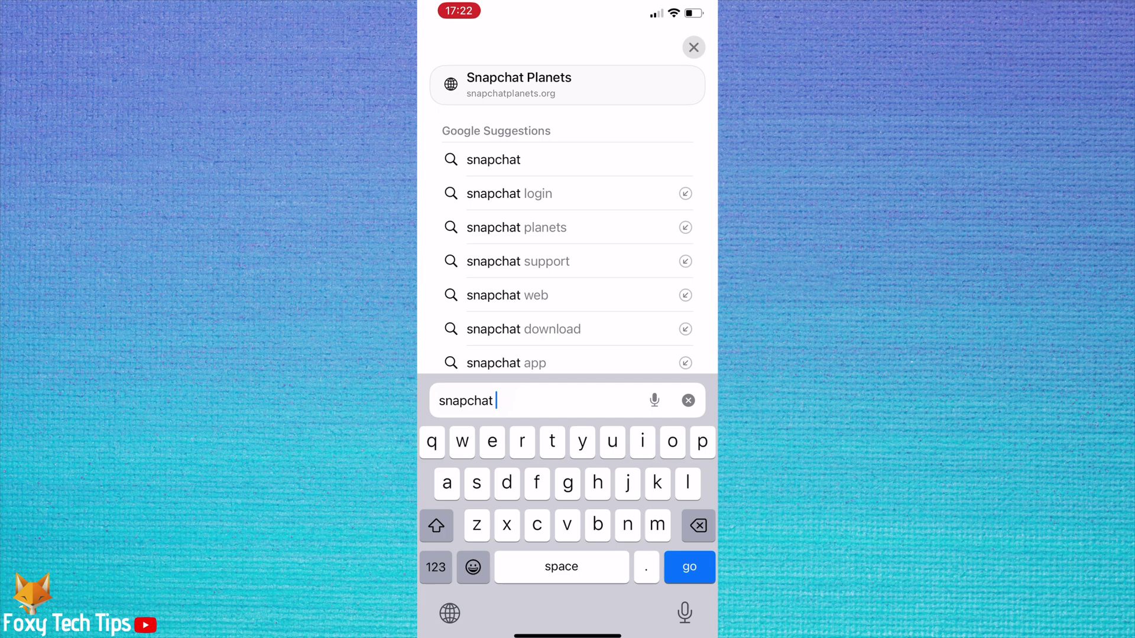
type("logo")
key("Return")
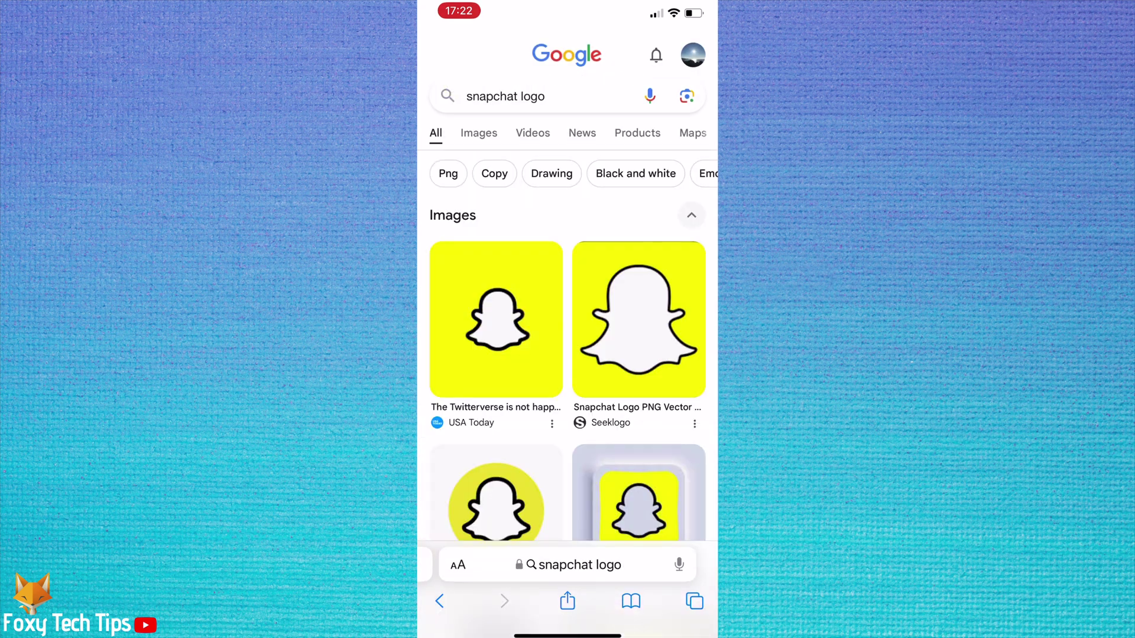
left_click(479, 132)
left_click(494, 278)
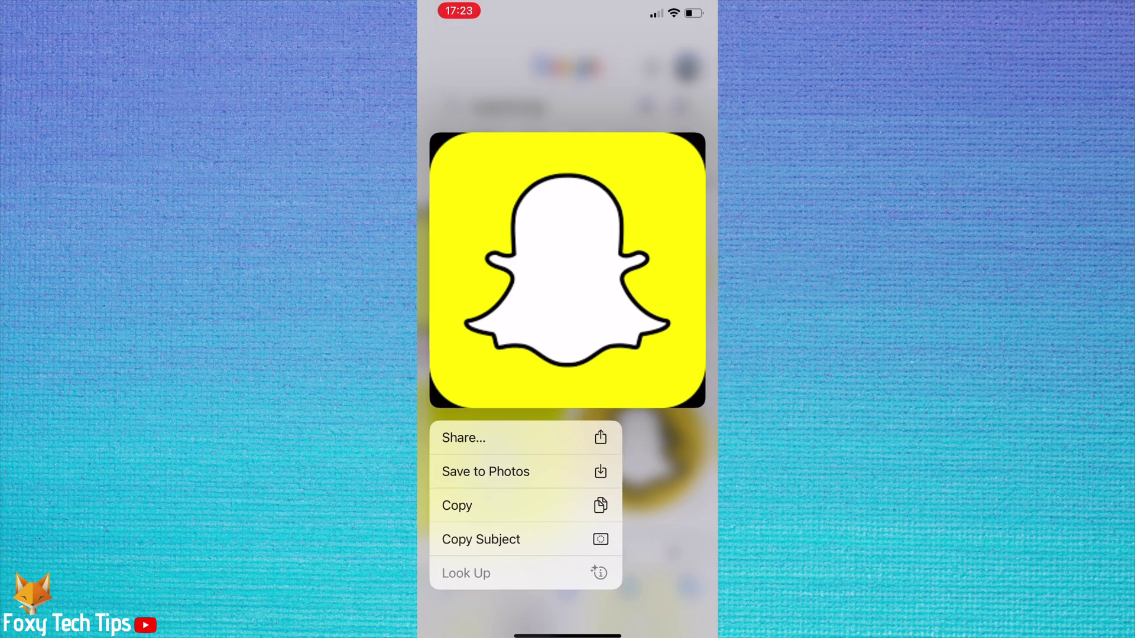
left_click(485, 471)
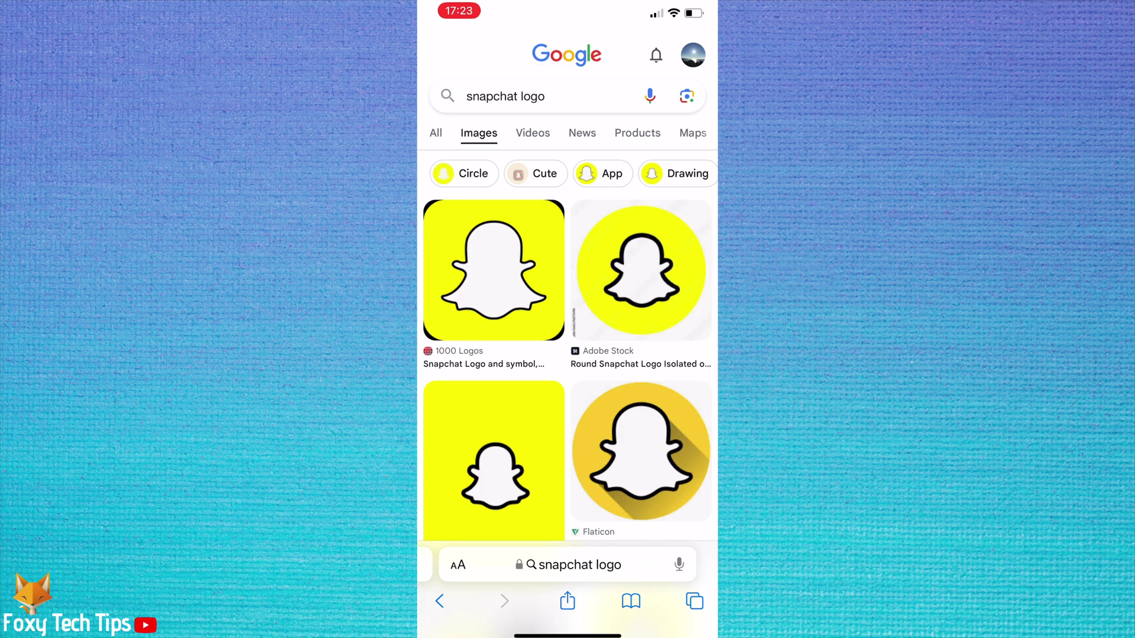
left_click_drag(567, 635, 567, 354)
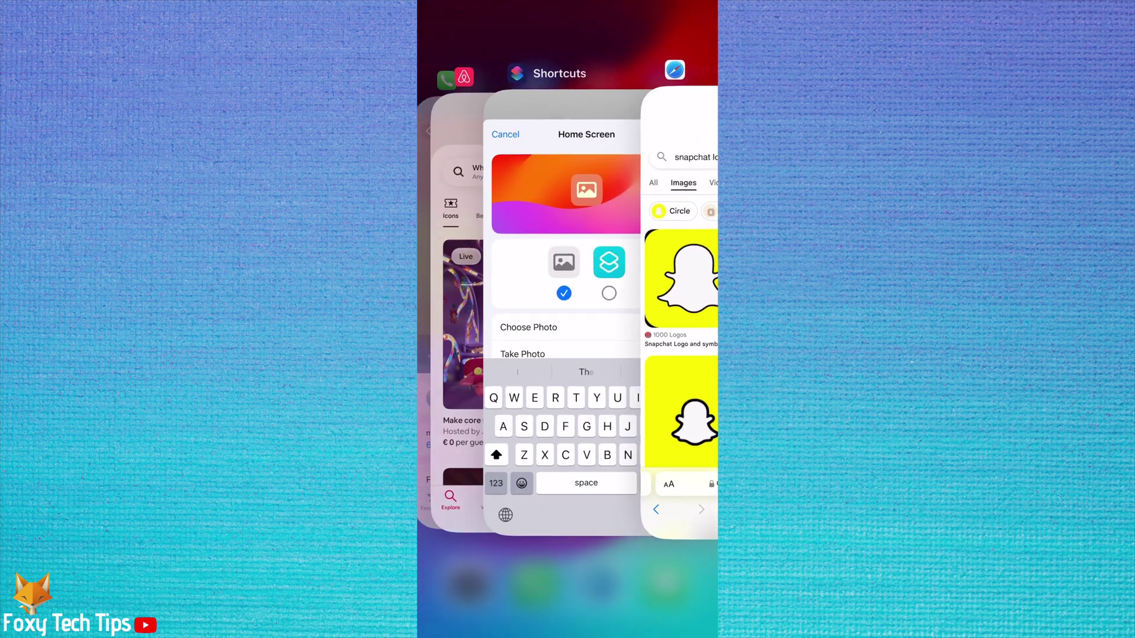
- Use the saved Snapchat ghost logo as the icon and add the unnamed shortcut to the home screen
left_click(562, 266)
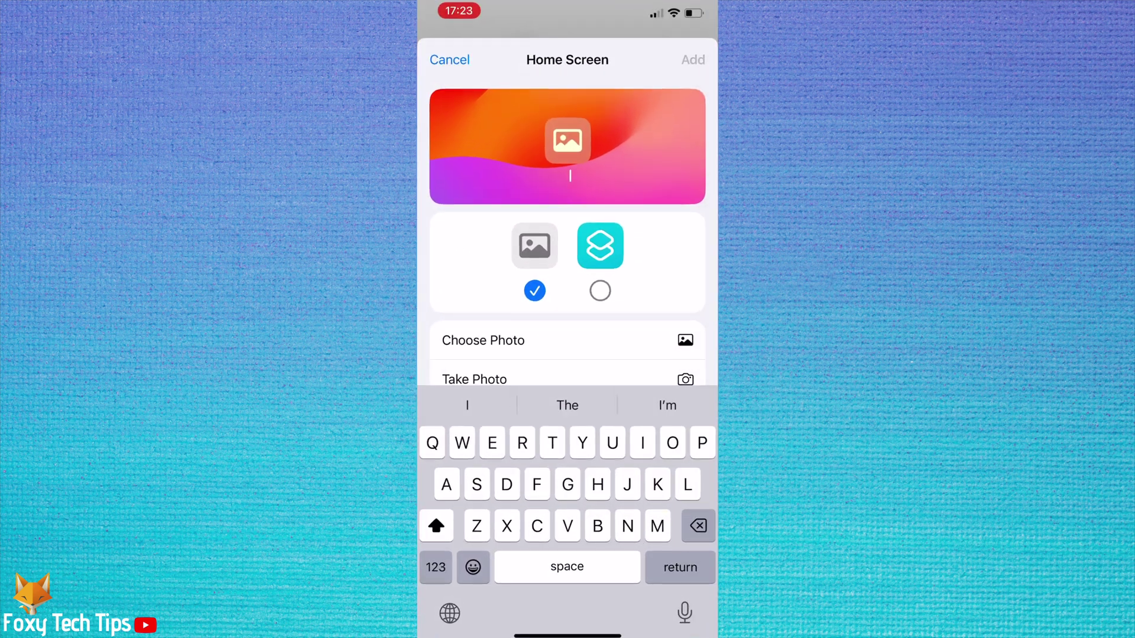
left_click(483, 340)
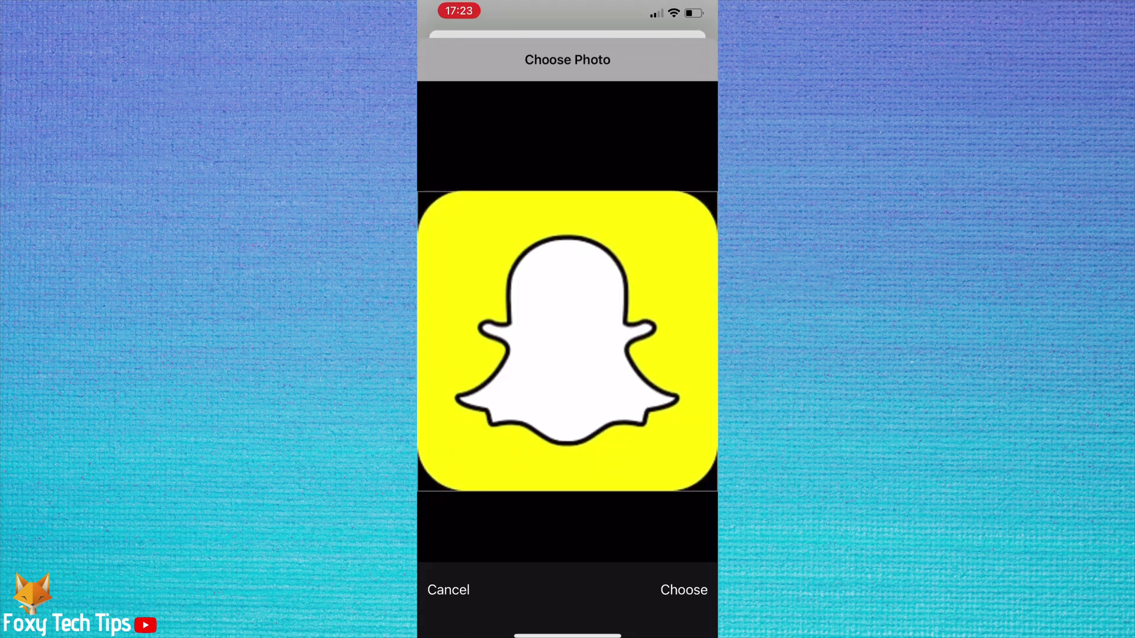
left_click(683, 589)
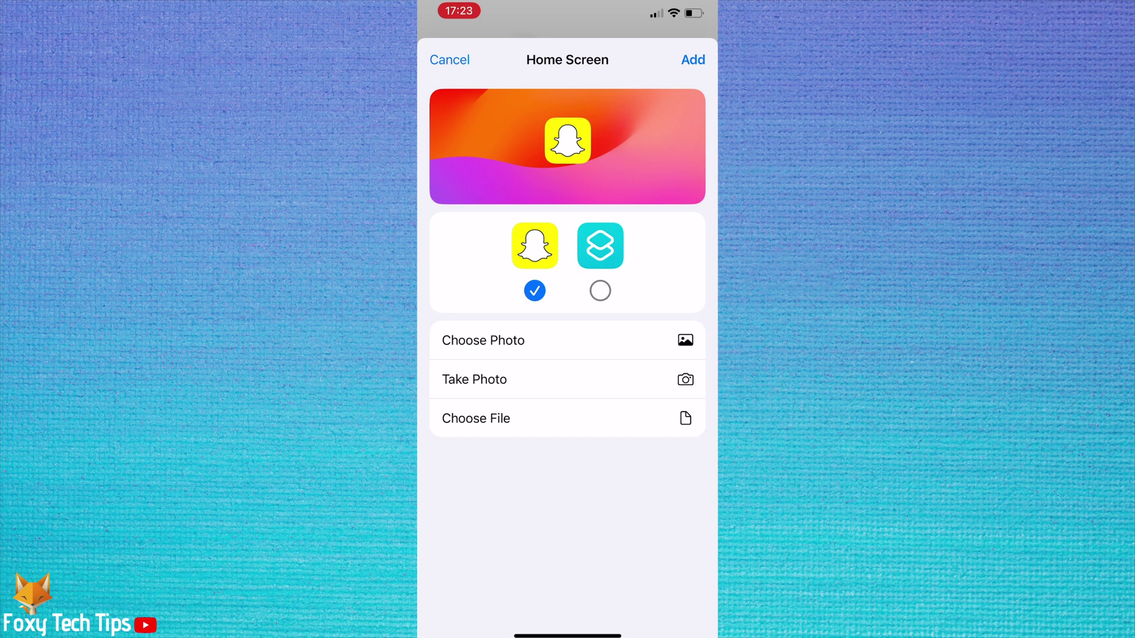
left_click(692, 59)
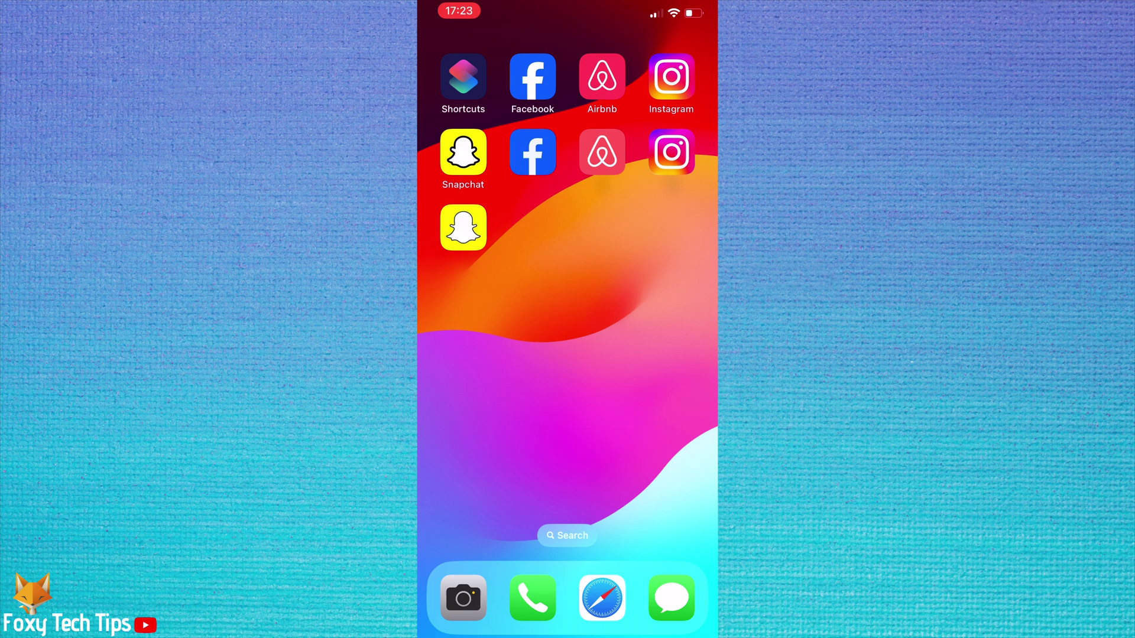
- Remove the labeled Snapchat app icon from the home screen only, keeping the app installed
left_click(463, 152)
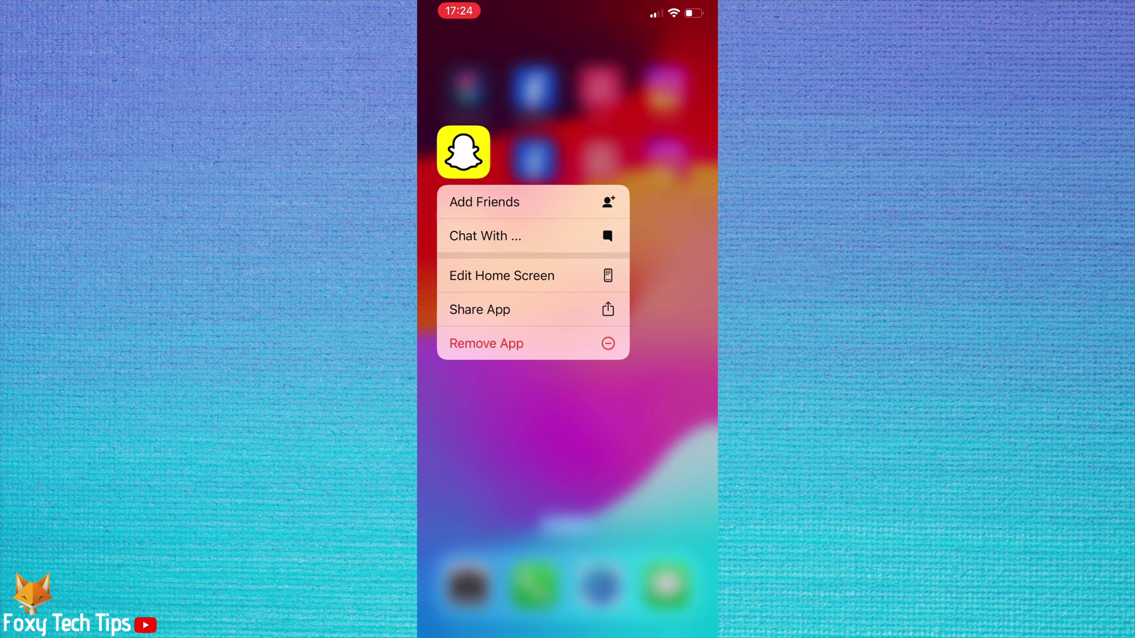
left_click(487, 343)
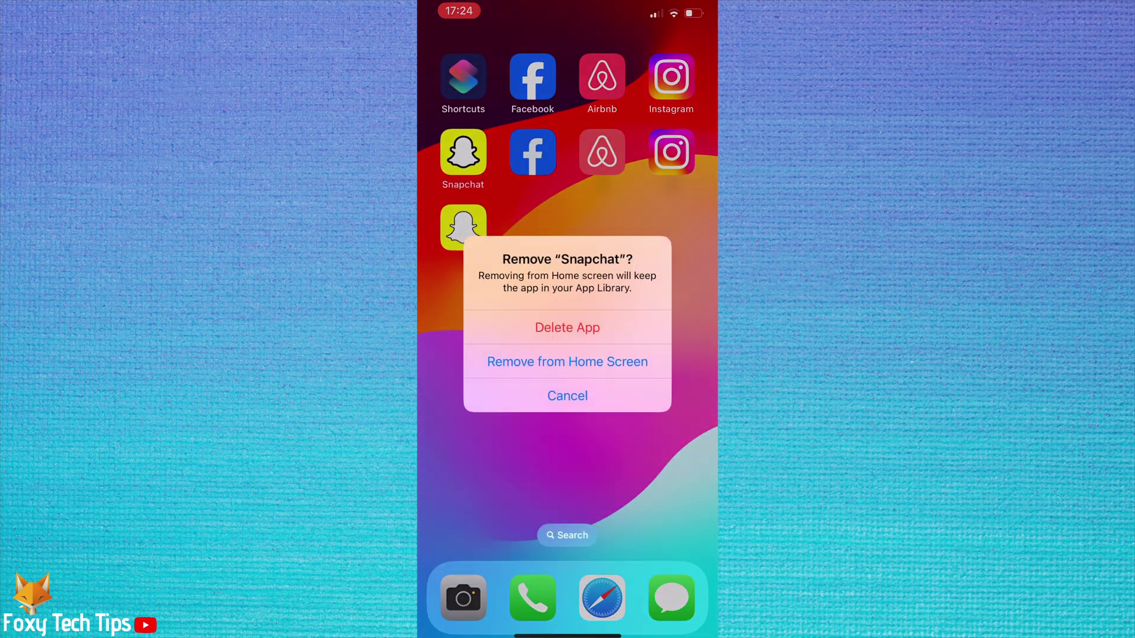
left_click(567, 361)
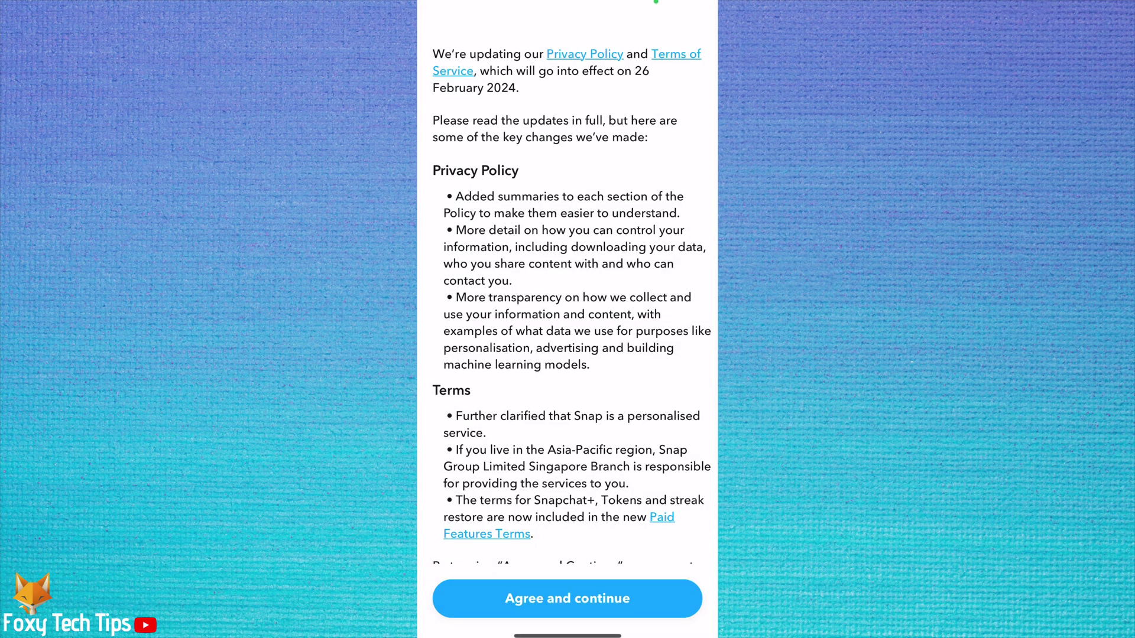
- Agree to Snapchat's updated terms, then return to the home screen
left_click(568, 599)
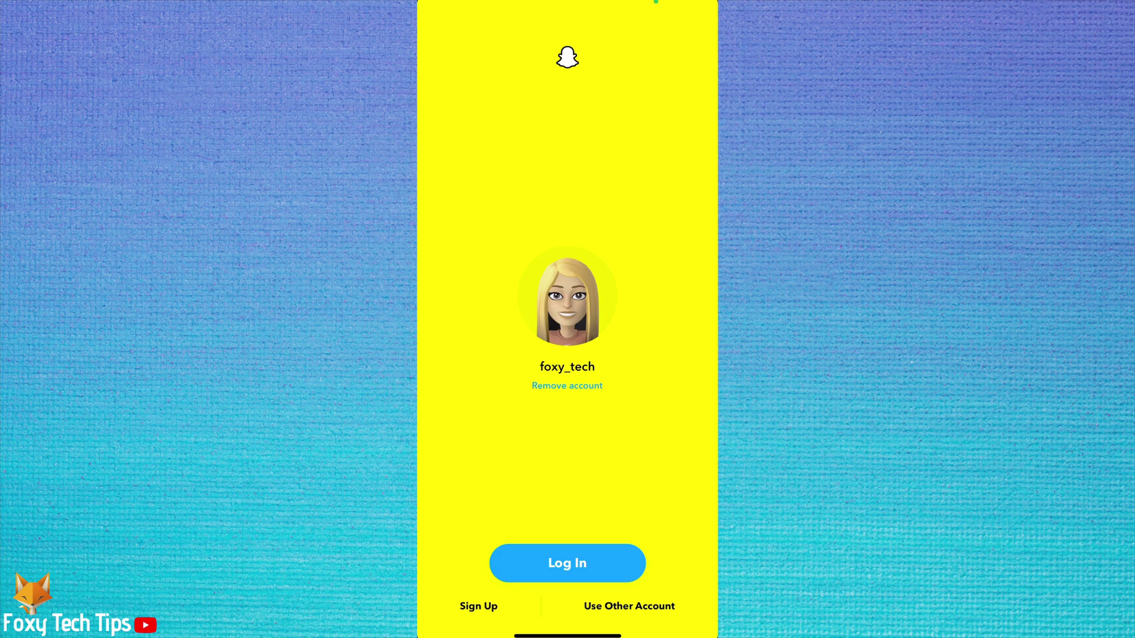
left_click_drag(568, 633, 567, 355)
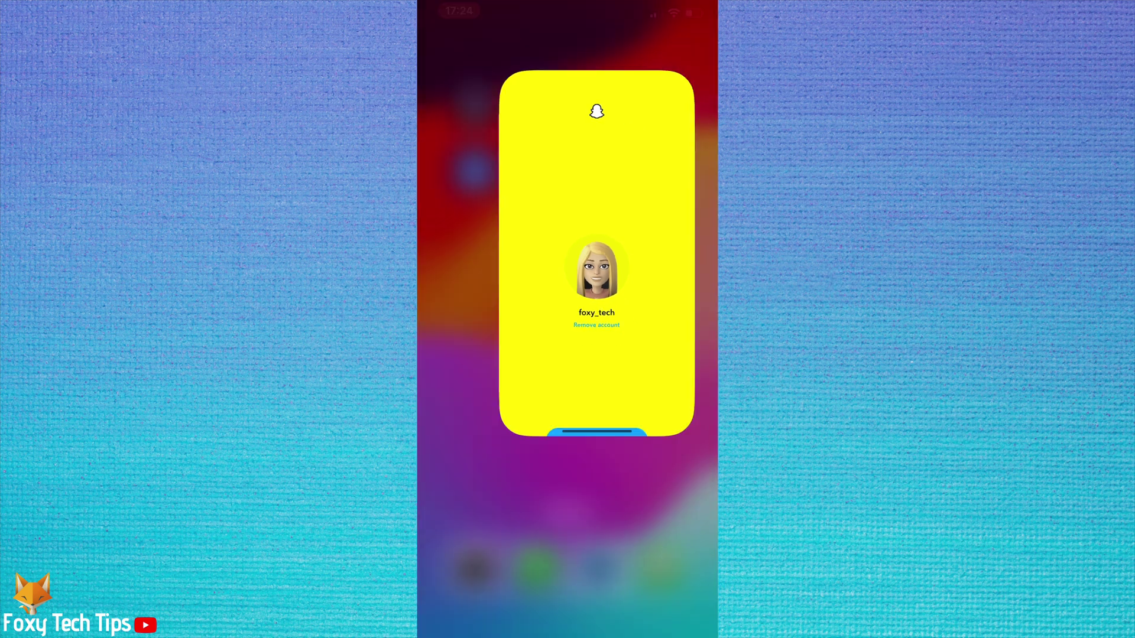